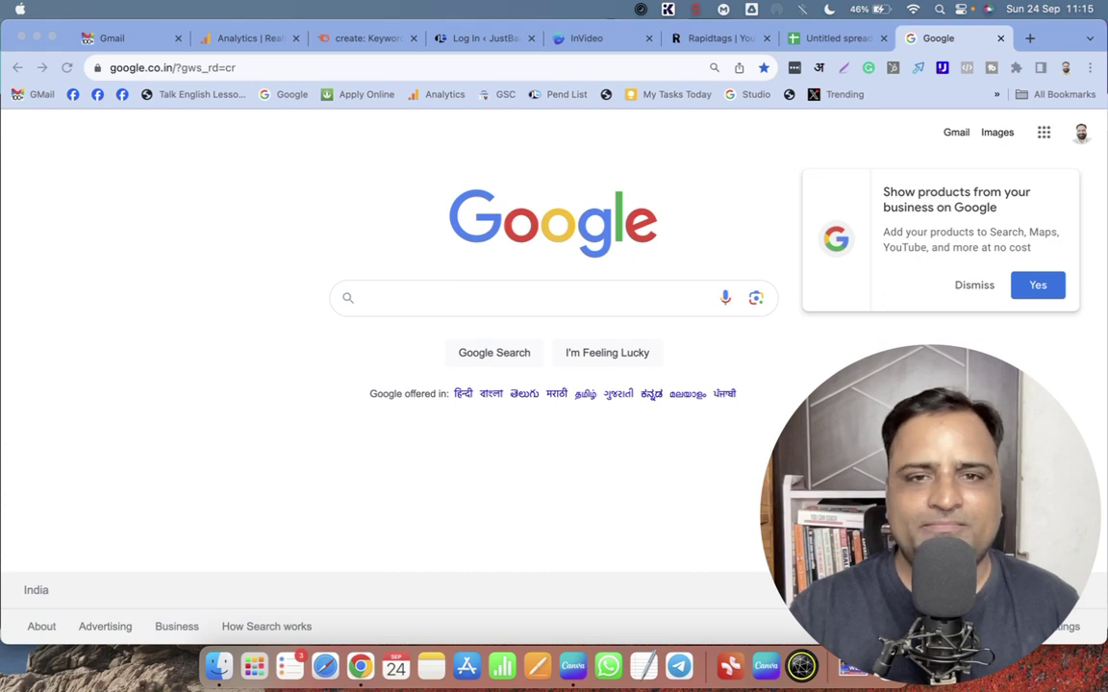
{"action": "left_click", "coordinate": [366, 297]}
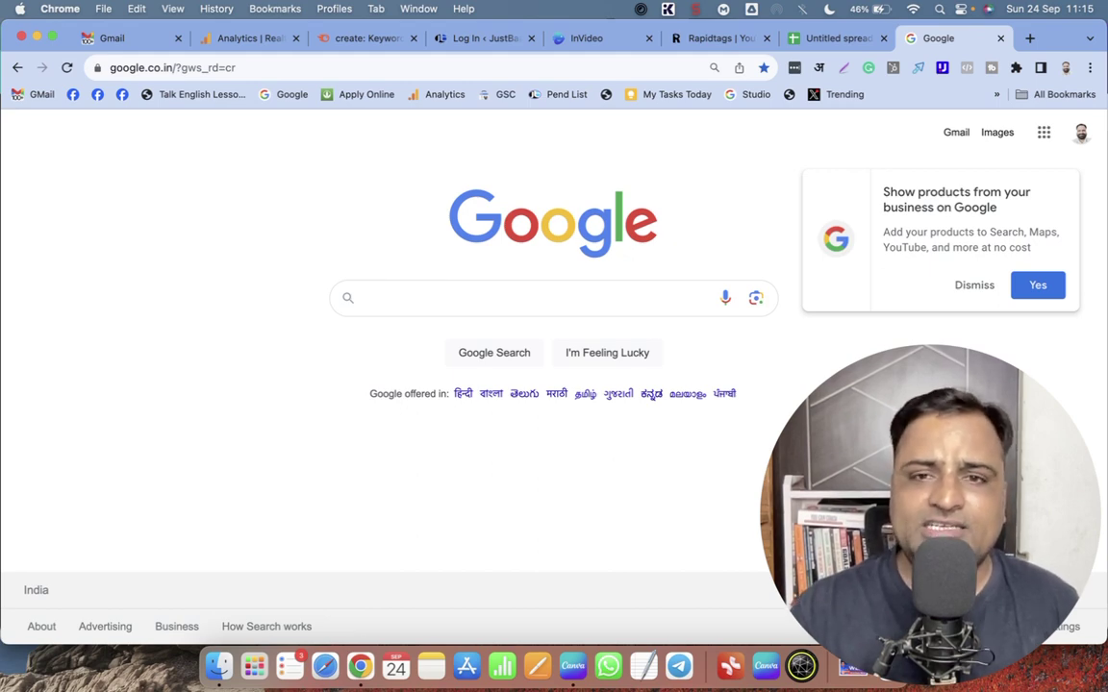
{"action": "left_click", "coordinate": [1037, 284]}
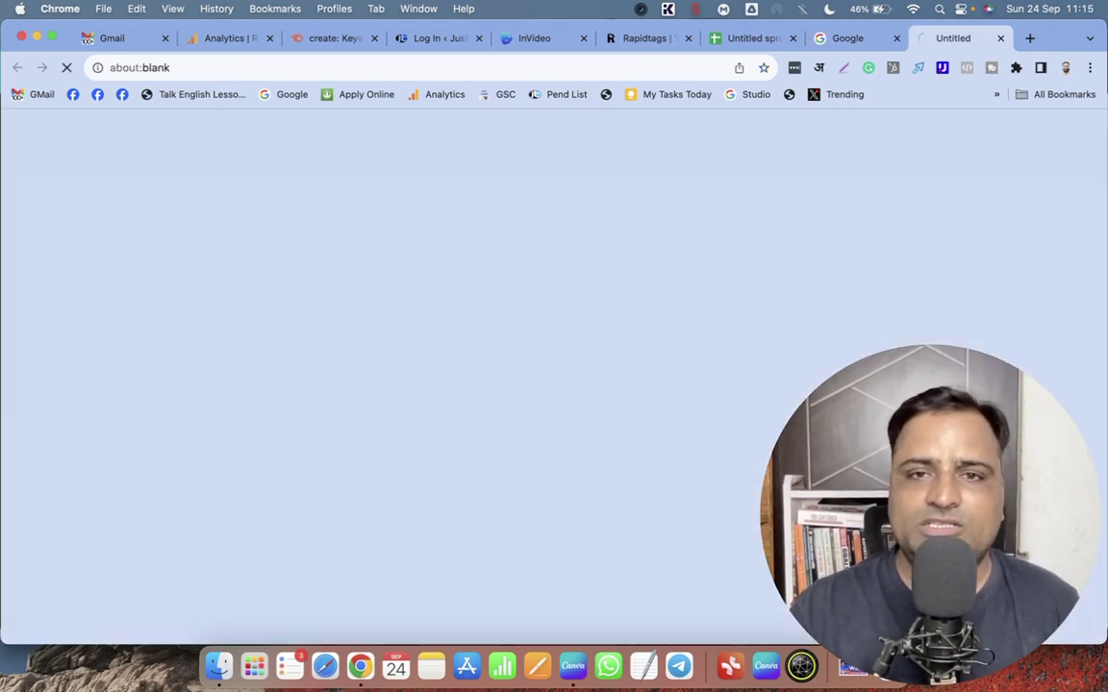
{"action": "left_click", "coordinate": [1000, 39]}
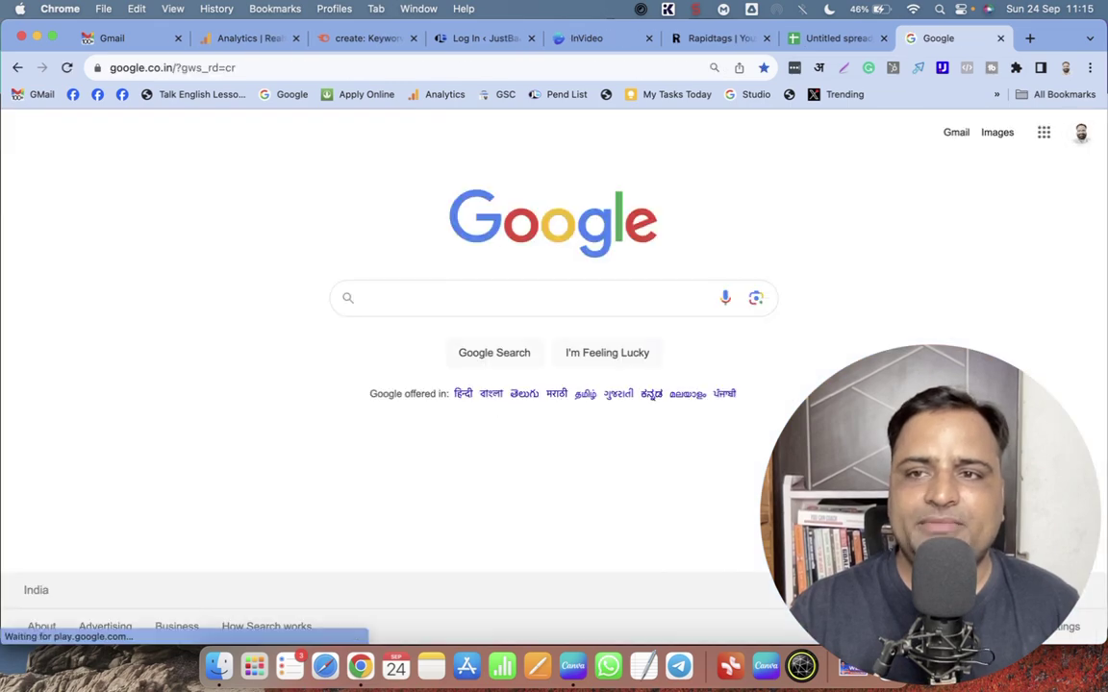
Check which Google account is signed in, and close the account details
{"action": "left_click", "coordinate": [1081, 132]}
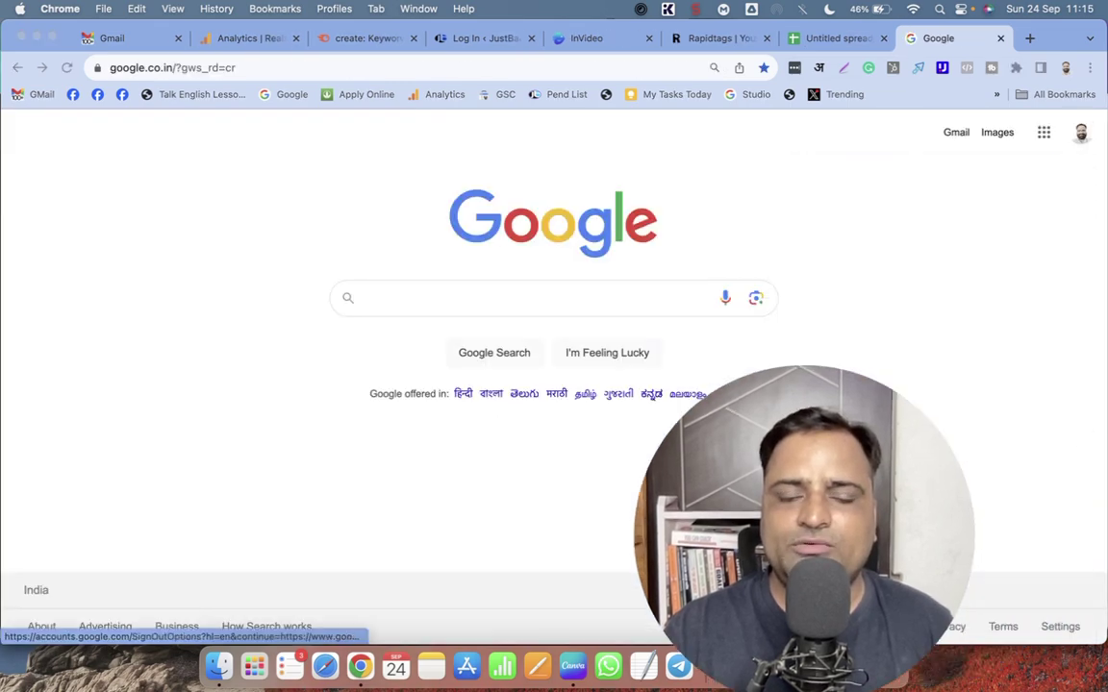
{"action": "left_click", "coordinate": [1081, 133]}
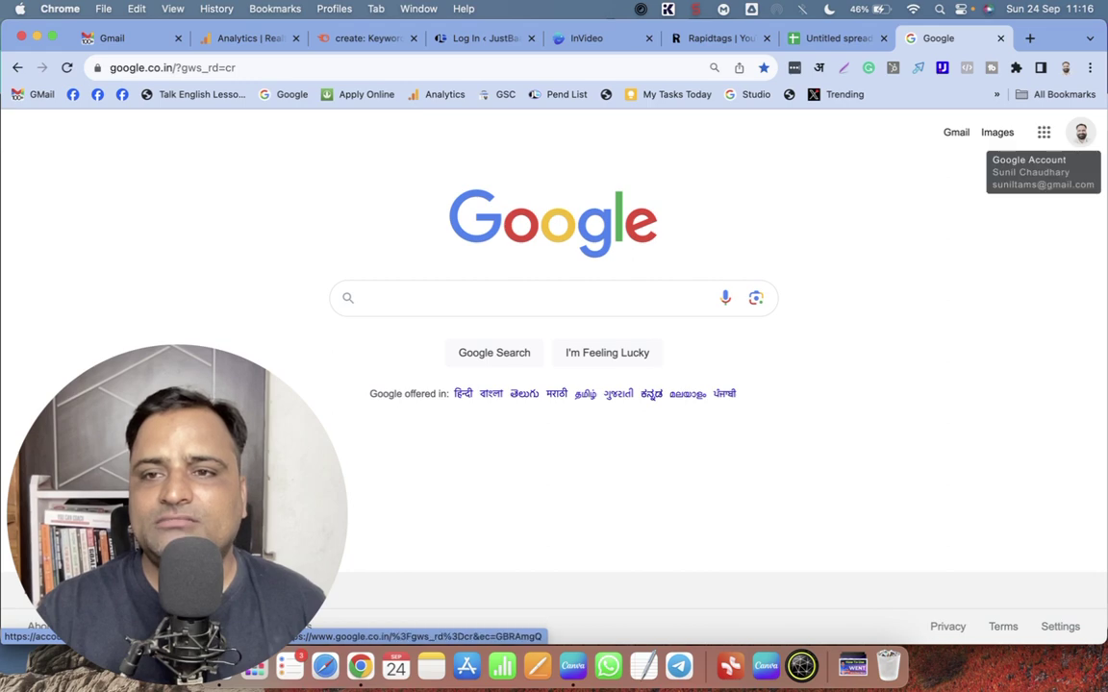
{"action": "left_click", "coordinate": [1081, 133]}
{"action": "left_click", "coordinate": [1081, 133]}
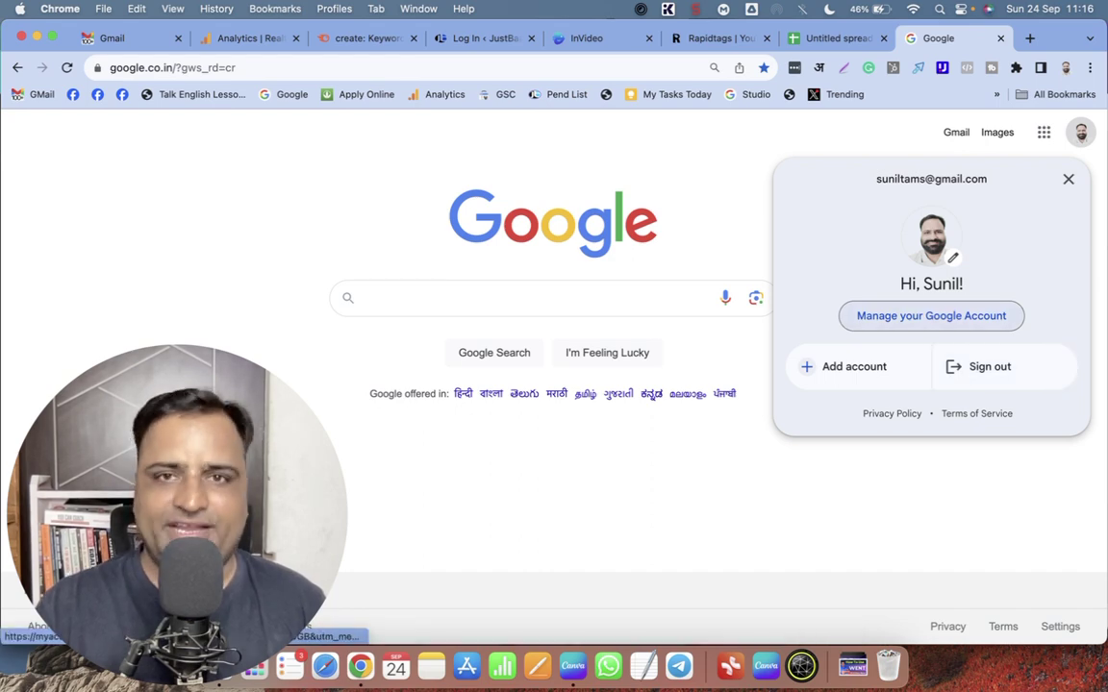
{"action": "key", "text": "Escape"}
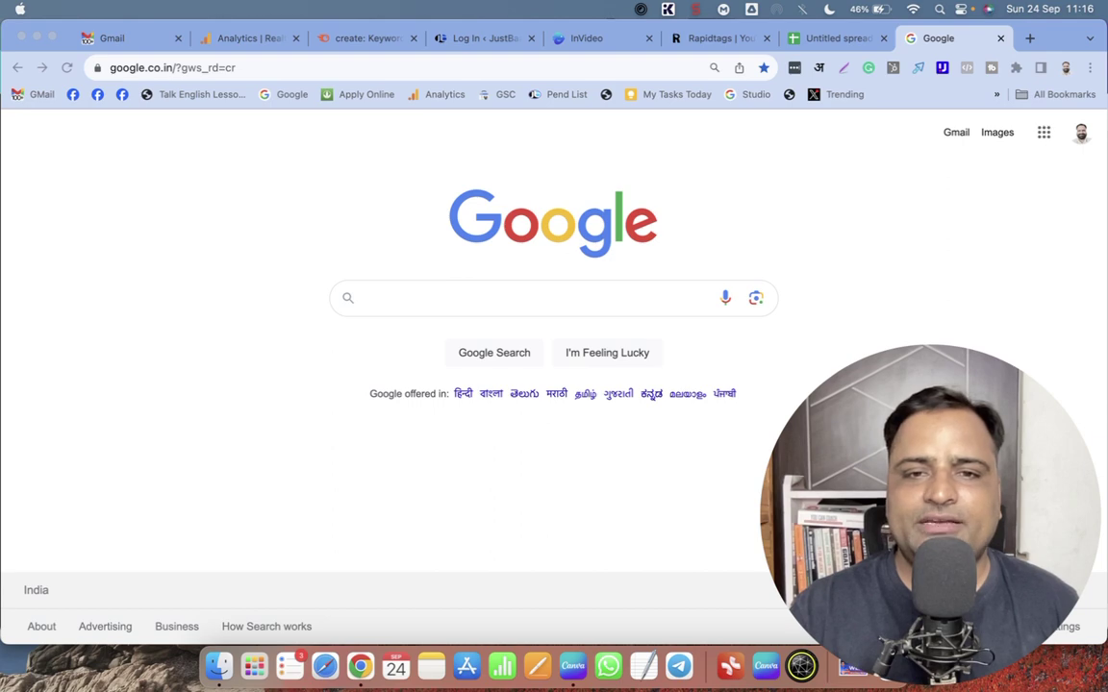
Search Google for "Google meet" and open the official Google Meet website from the results
{"action": "left_click", "coordinate": [366, 298]}
{"action": "type", "text": "Googl"}
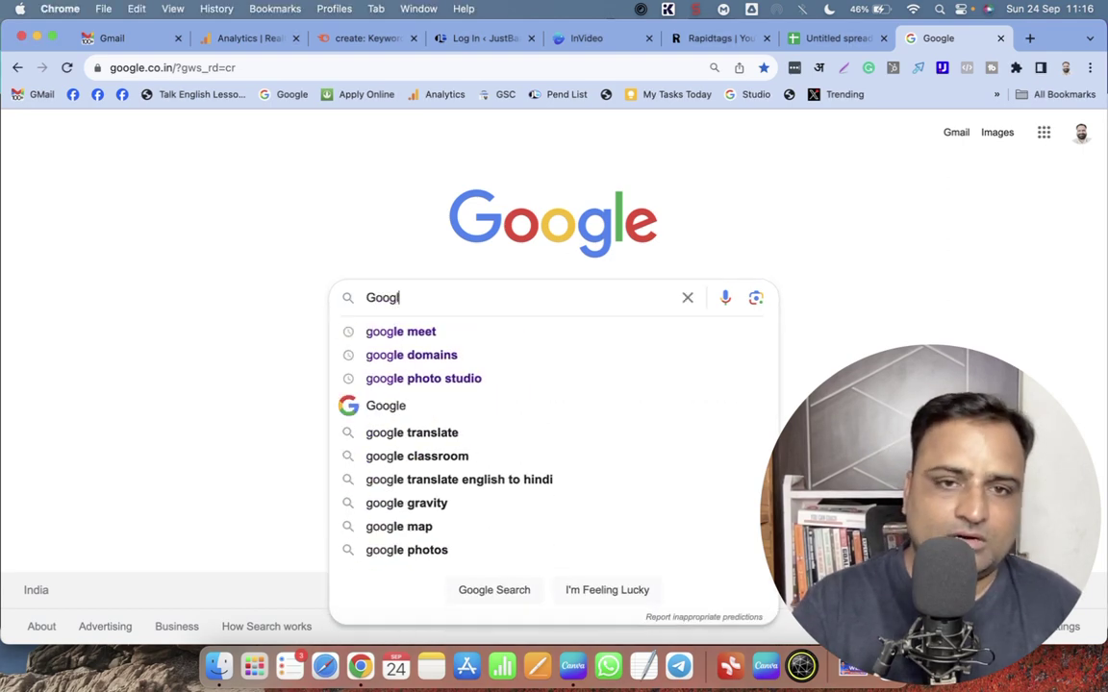
{"action": "type", "text": "e meet"}
{"action": "key", "text": "Return"}
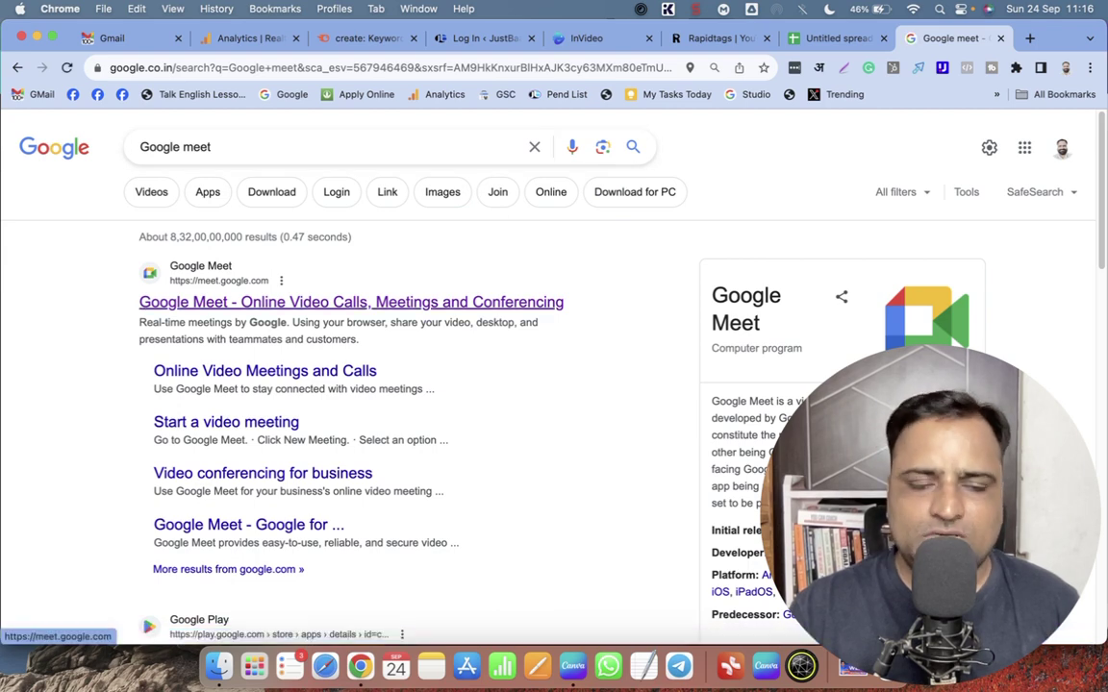
{"action": "left_click", "coordinate": [229, 302]}
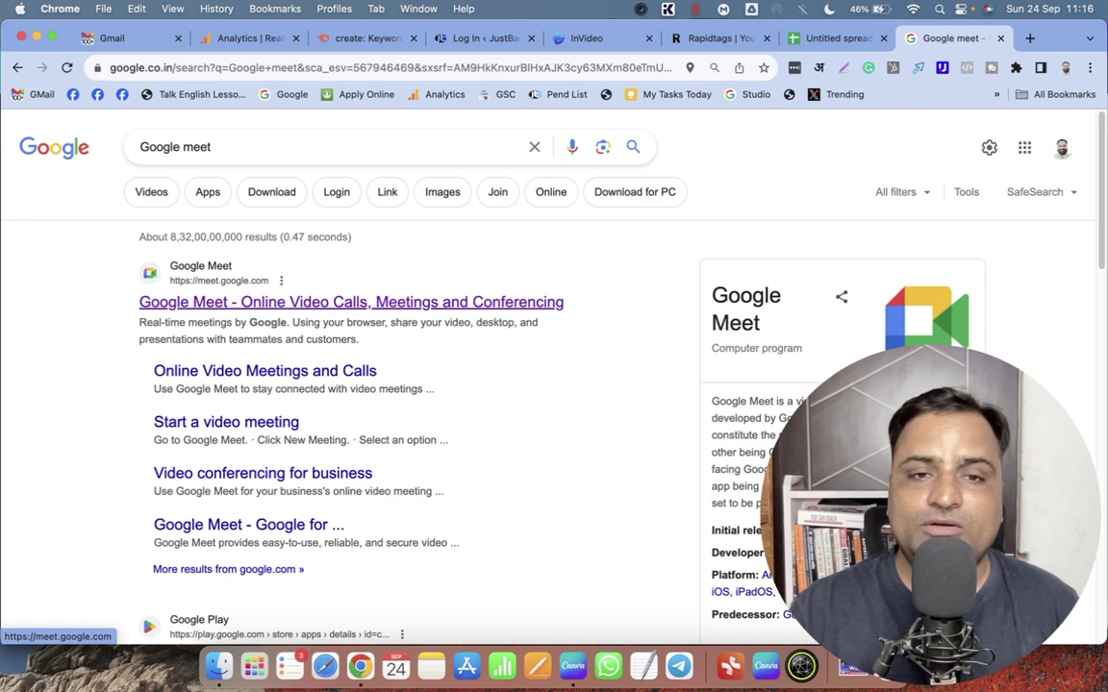
{"action": "left_click_drag", "start_coordinate": [437, 301], "coordinate": [449, 305]}
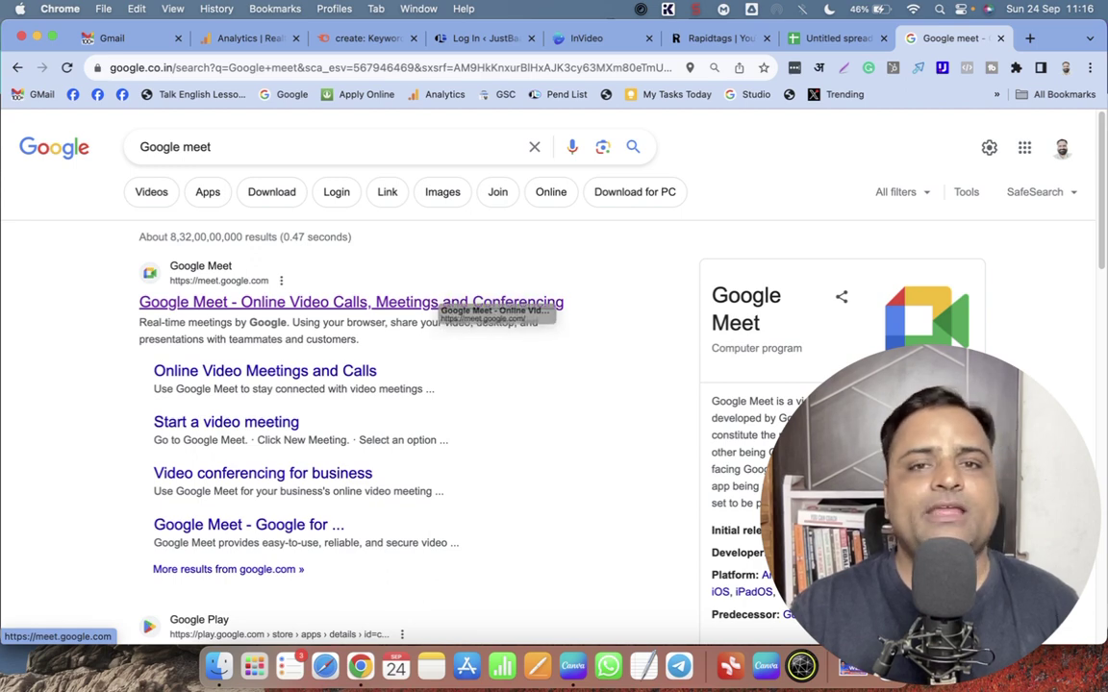
{"action": "left_click", "coordinate": [448, 304]}
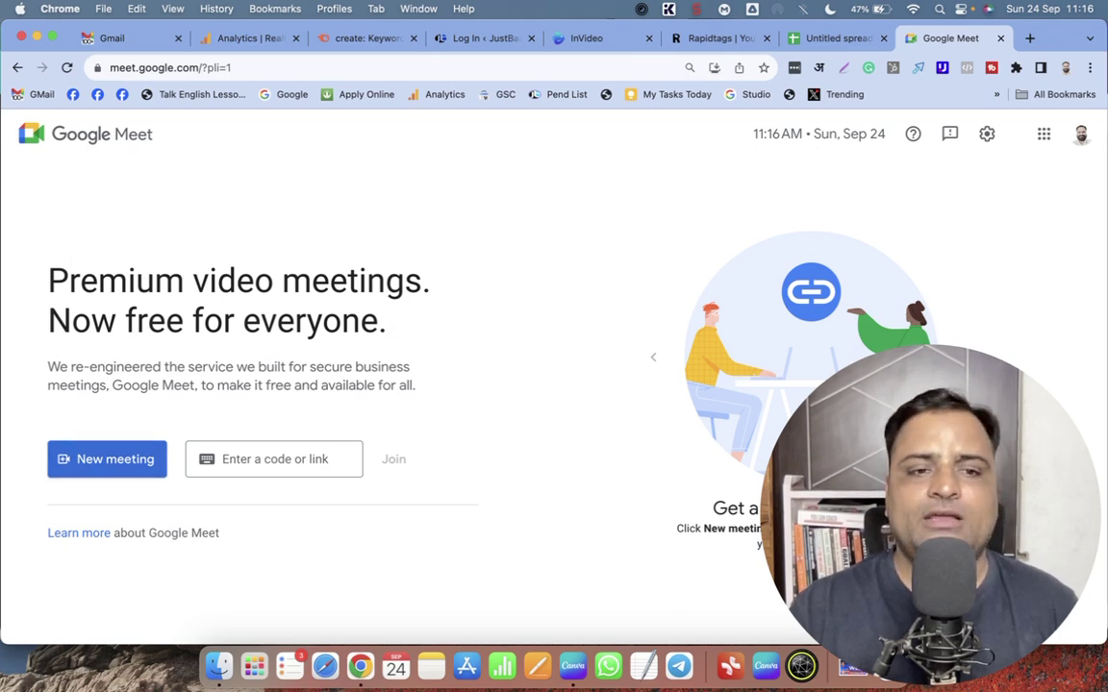
Create a Google Meet meeting for later and copy its link, open WhatsApp for sharing, and close the link dialog
{"action": "left_click", "coordinate": [107, 458]}
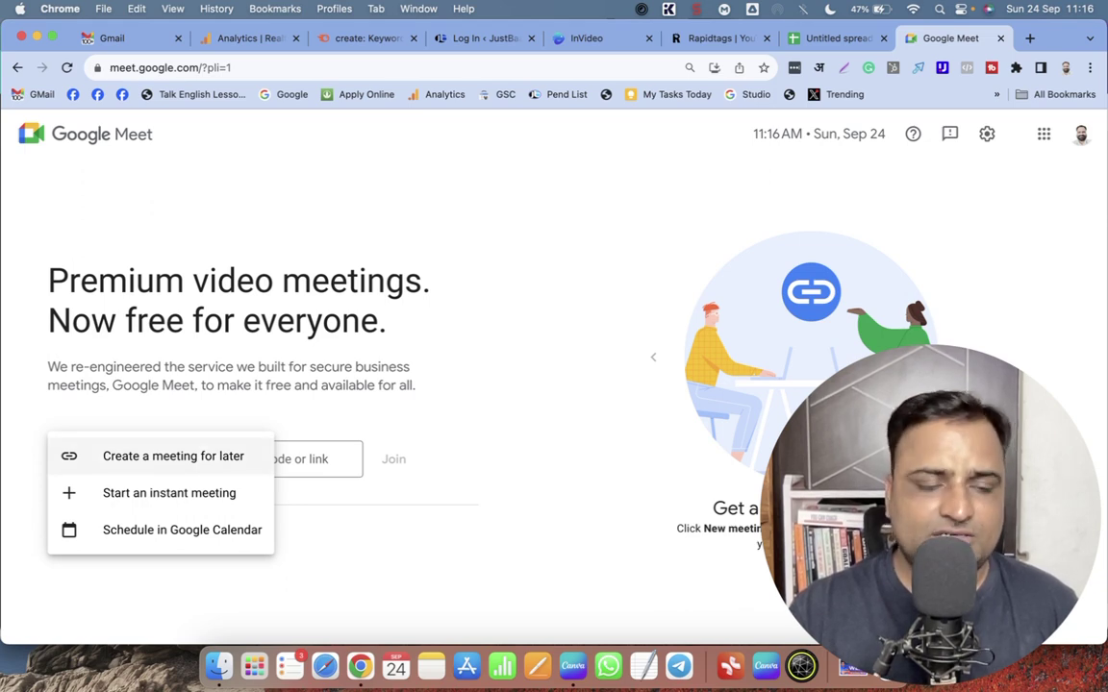
{"action": "left_click", "coordinate": [153, 456]}
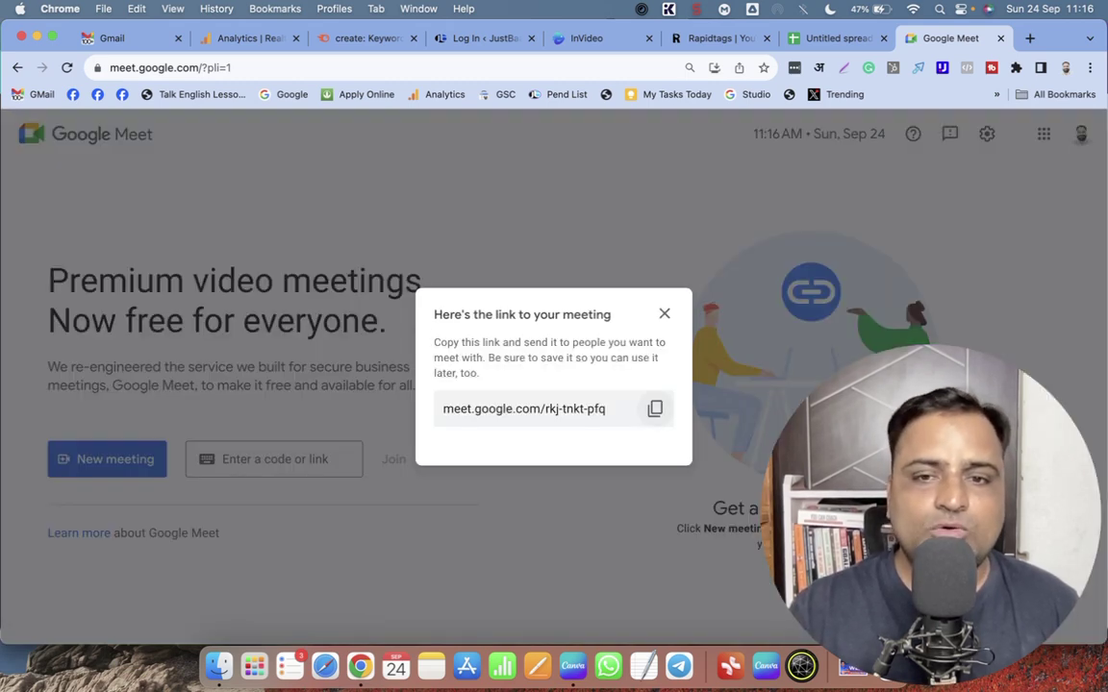
{"action": "left_click", "coordinate": [655, 408]}
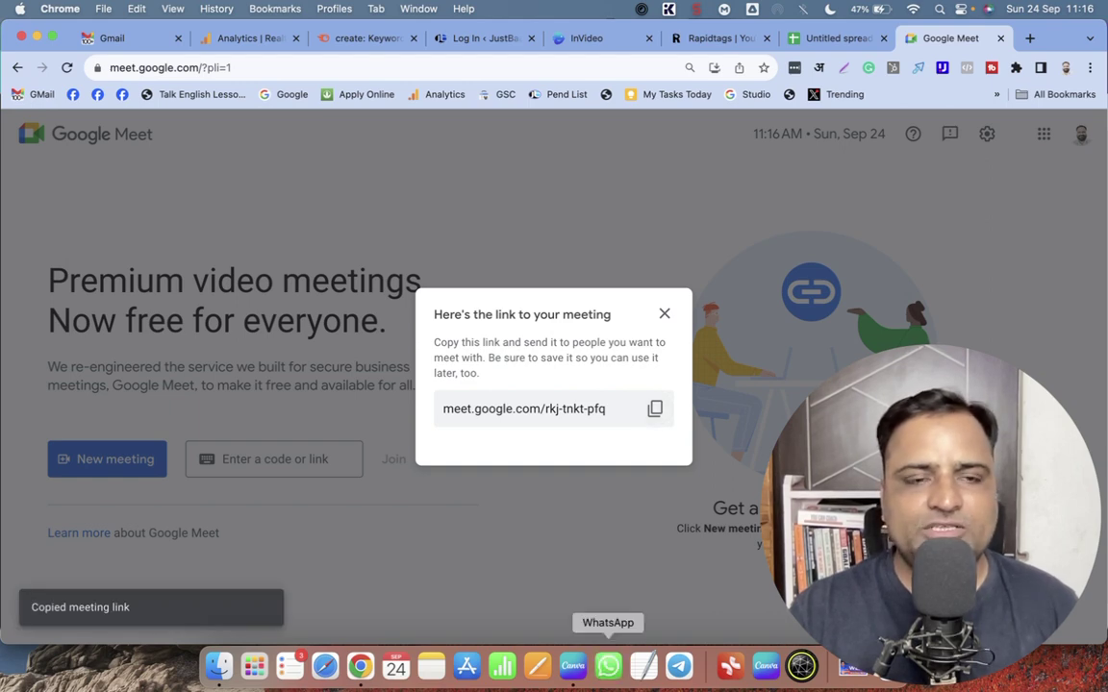
{"action": "left_click", "coordinate": [608, 666]}
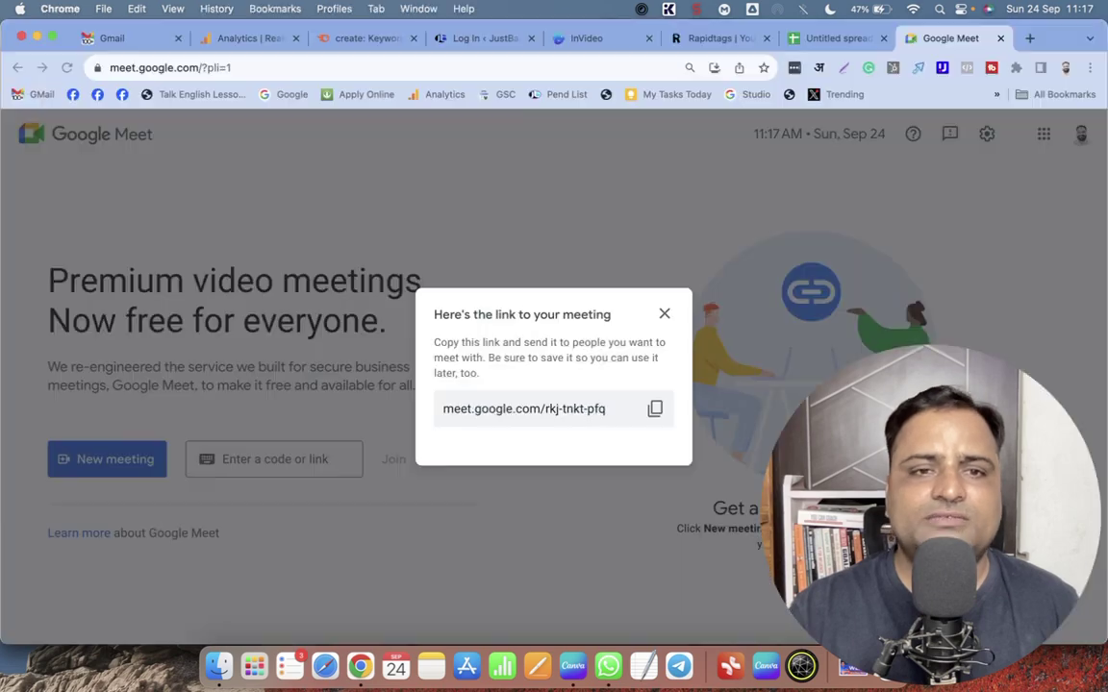
{"action": "key", "text": "Escape"}
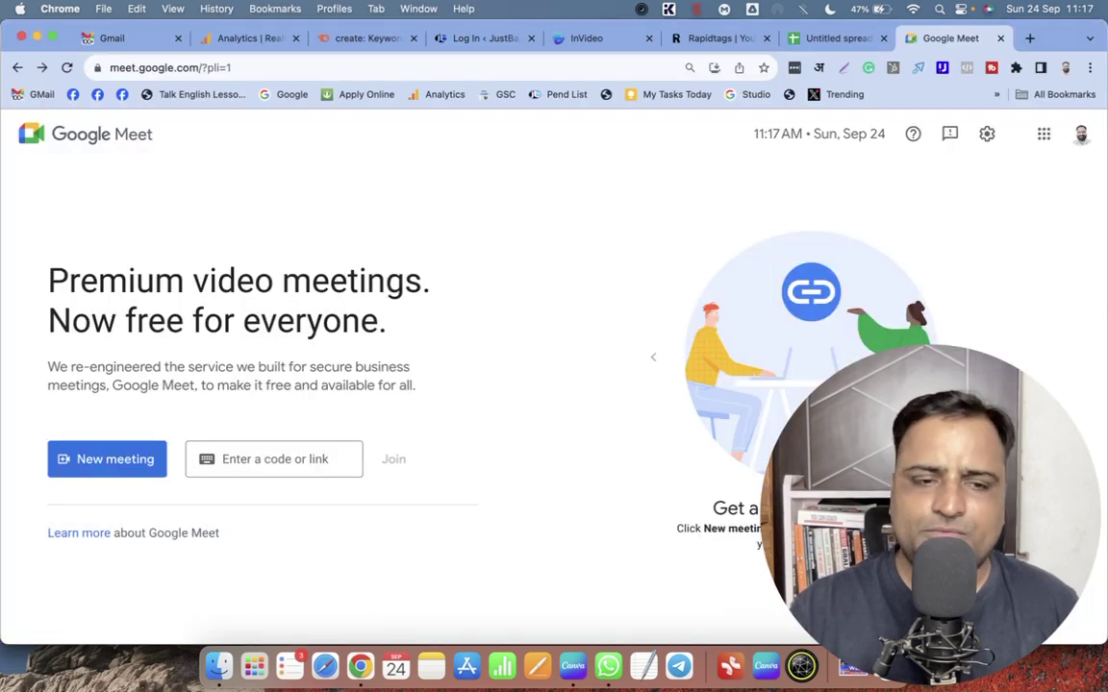
Start an instant meeting and select its web address, returning to the Google Meet home page at the end
{"action": "left_click", "coordinate": [107, 459]}
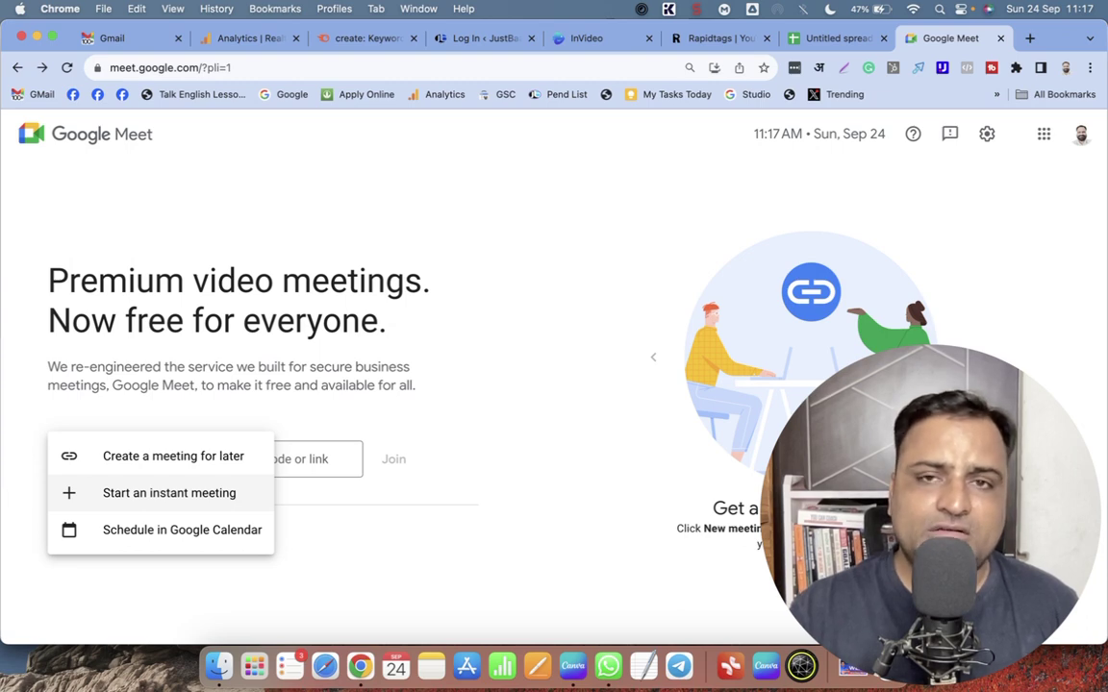
{"action": "left_click", "coordinate": [169, 492]}
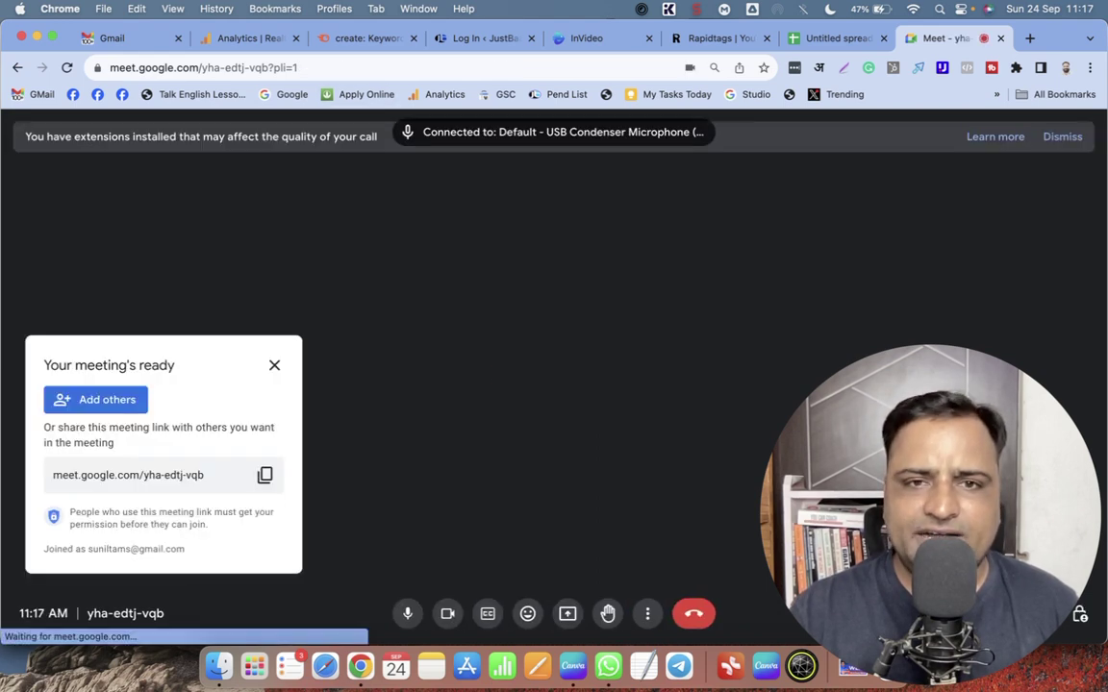
{"action": "left_click", "coordinate": [617, 67]}
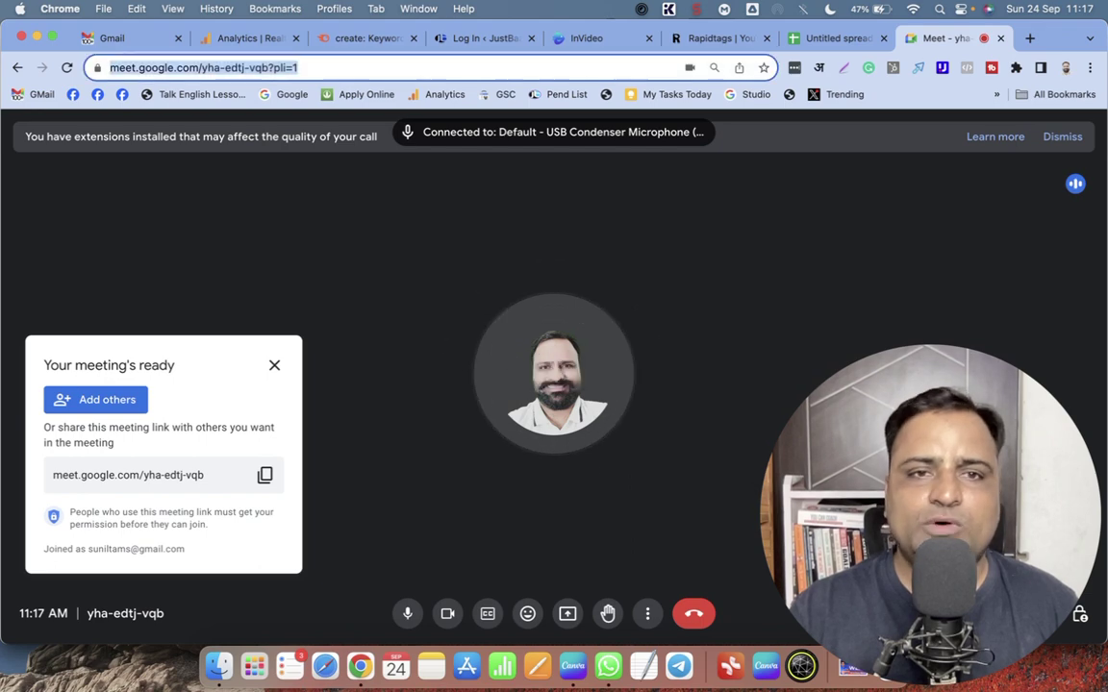
{"action": "left_click", "coordinate": [617, 68]}
{"action": "key", "text": "super+a"}
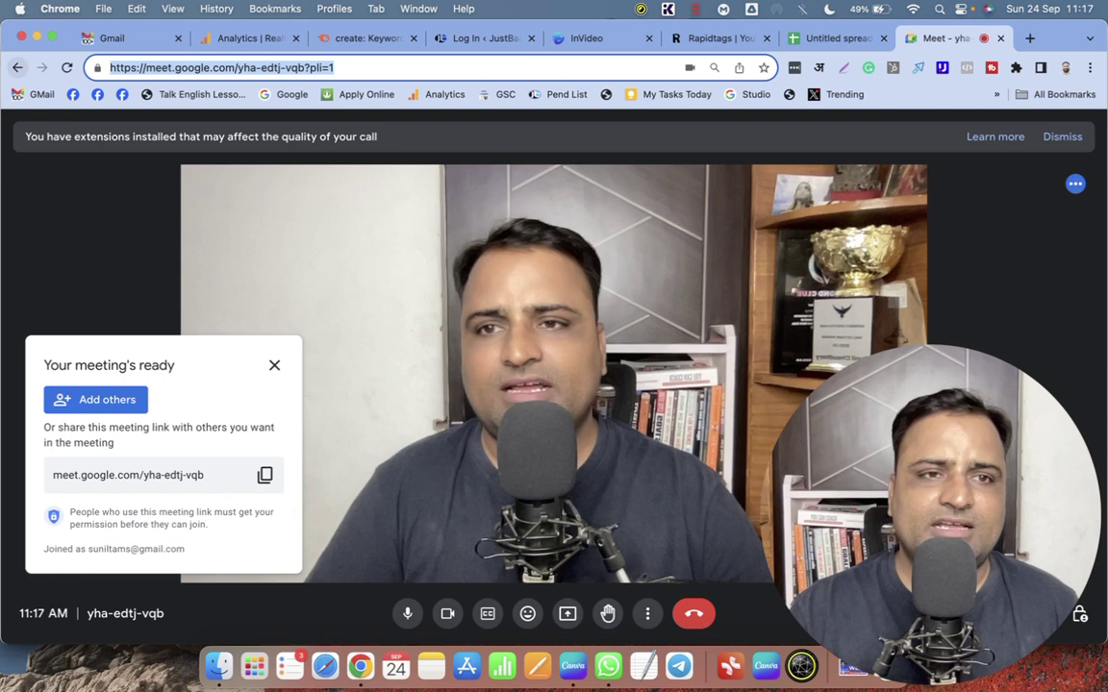
{"action": "key", "text": "super+bracketleft"}
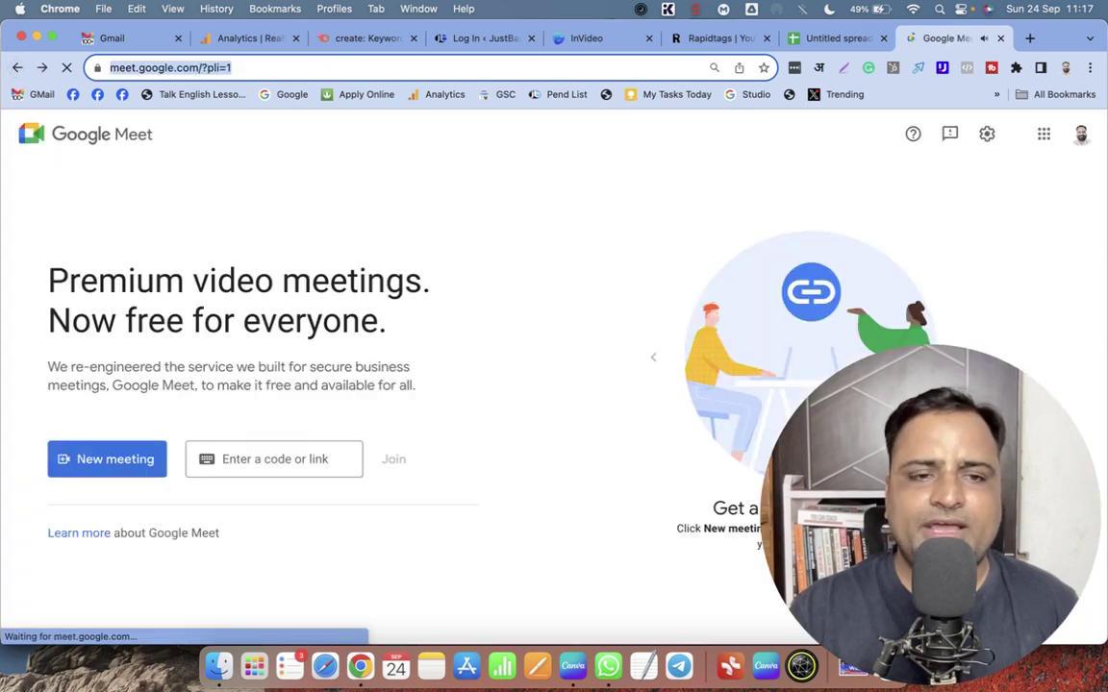
Schedule a new meeting in Google Calendar and title it "Meeting" followed by the contact's name
{"action": "left_click", "coordinate": [103, 459]}
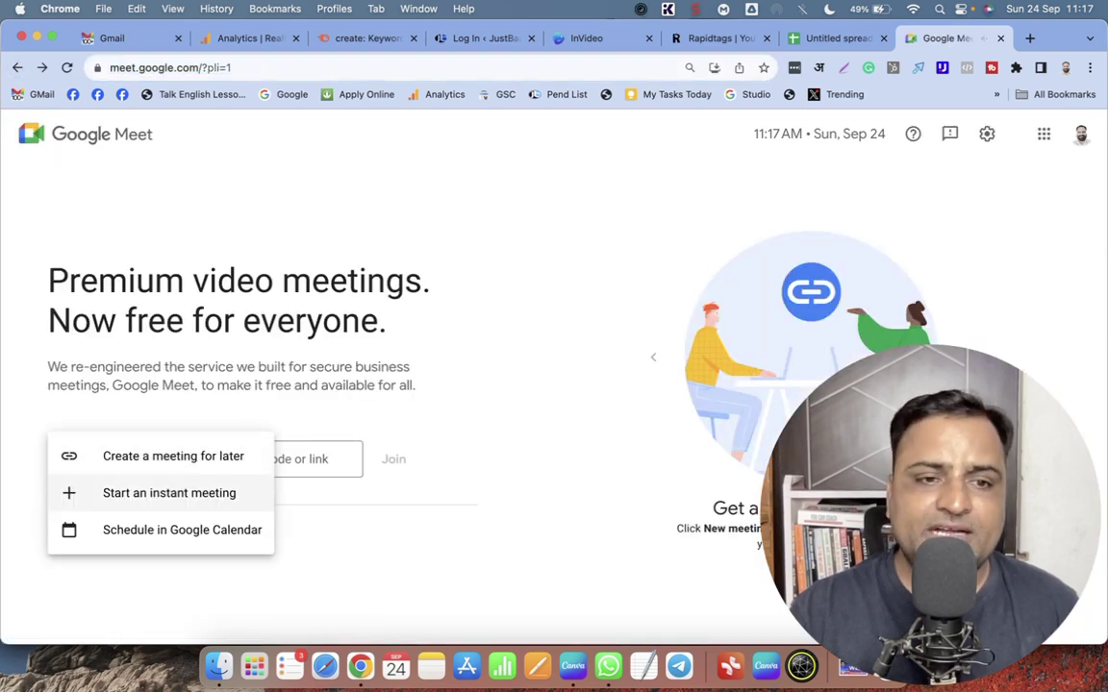
{"action": "left_click", "coordinate": [182, 530]}
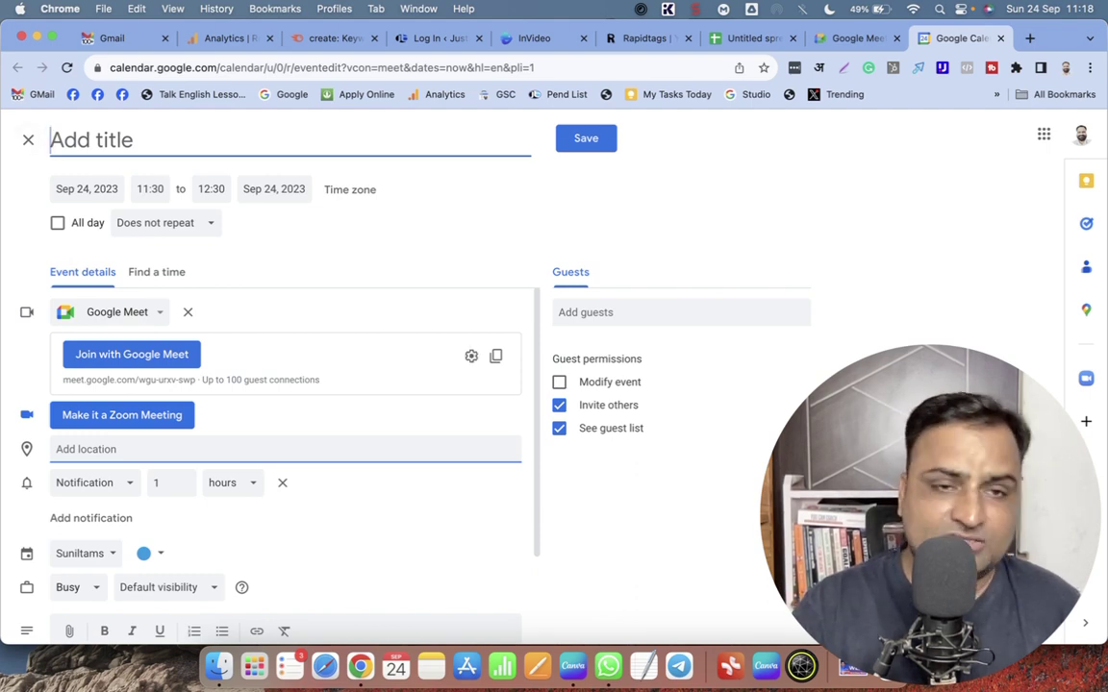
{"action": "type", "text": "Meeting "}
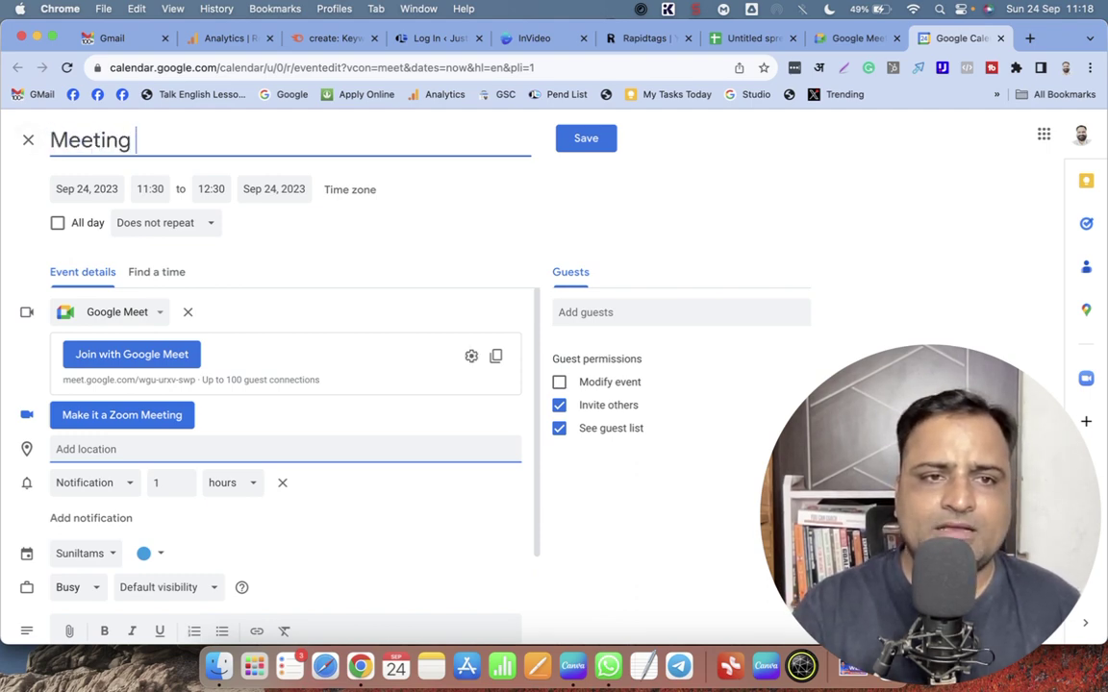
{"action": "type", "text": "George"}
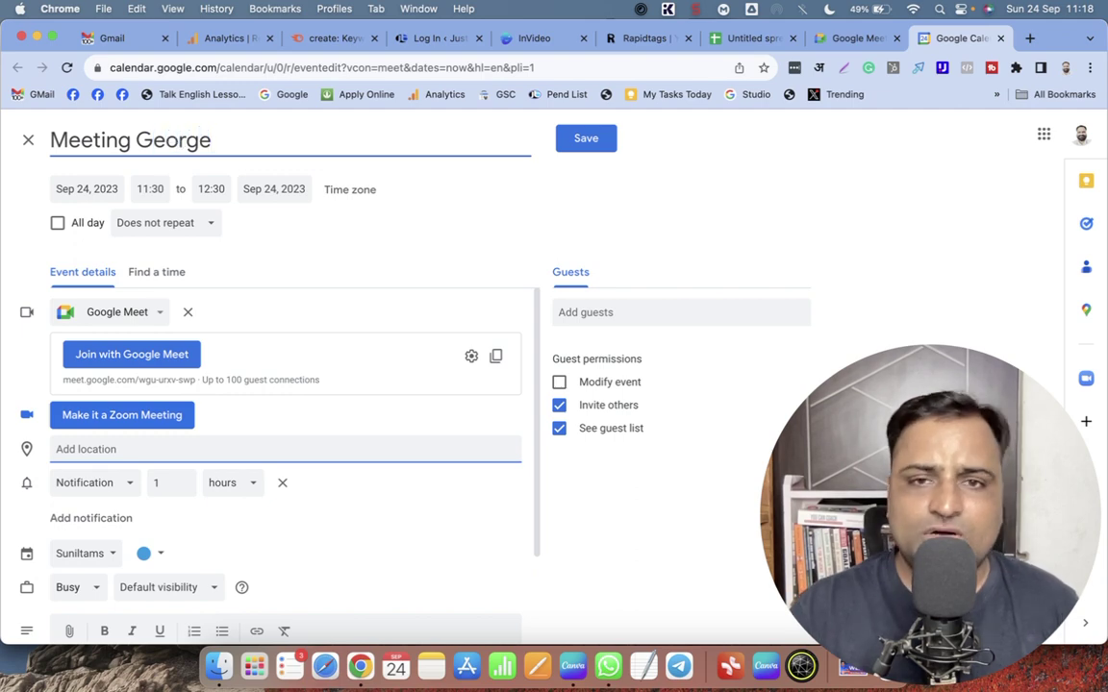
Set the calendar event's date to Sep 25, 2023 and its start time to 20:00
{"action": "left_click", "coordinate": [87, 188]}
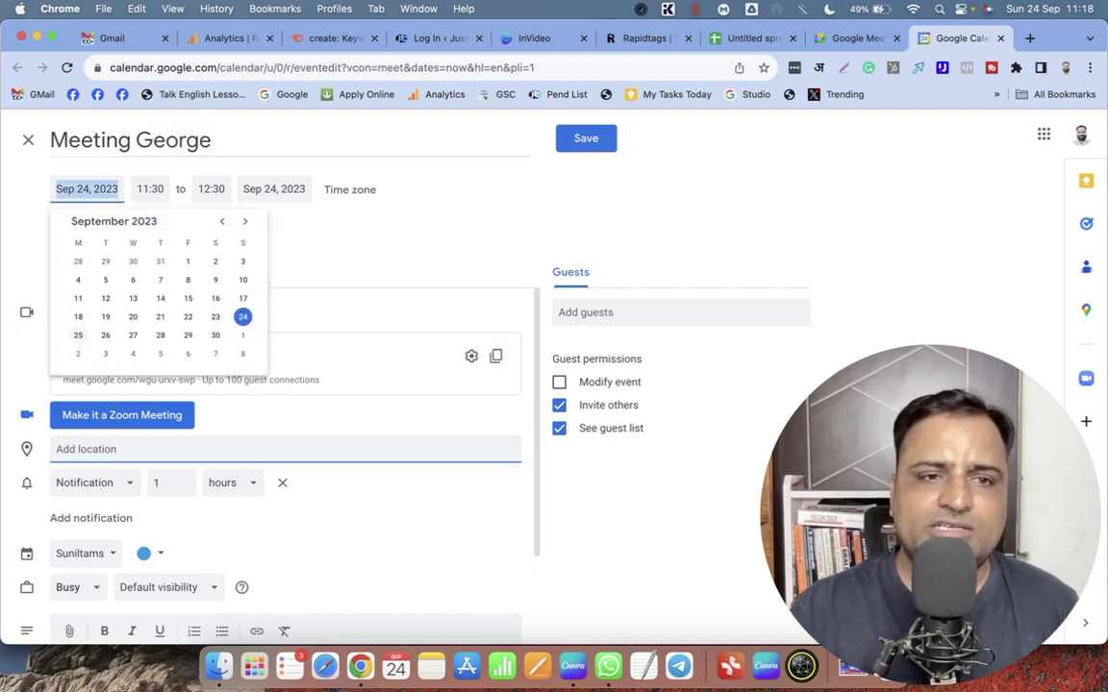
{"action": "left_click", "coordinate": [78, 334]}
{"action": "left_click", "coordinate": [150, 188]}
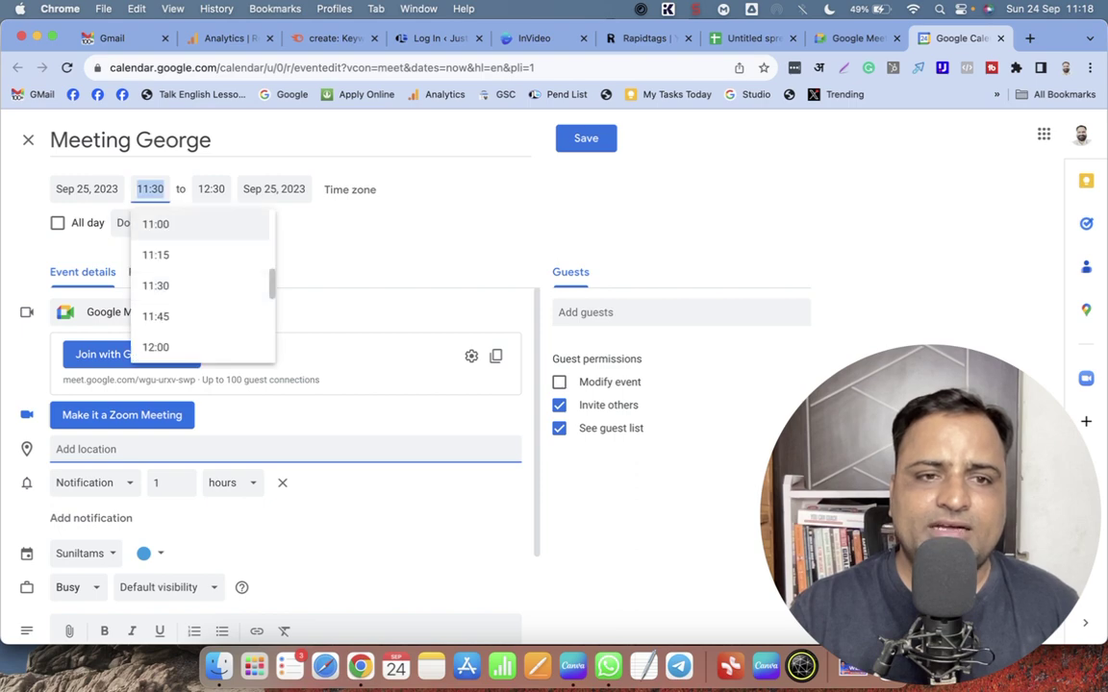
{"action": "scroll", "coordinate": [202, 285], "scroll_direction": "down", "scroll_amount": 5}
{"action": "scroll", "coordinate": [202, 317], "scroll_direction": "down", "scroll_amount": 5}
{"action": "left_click", "coordinate": [192, 325]}
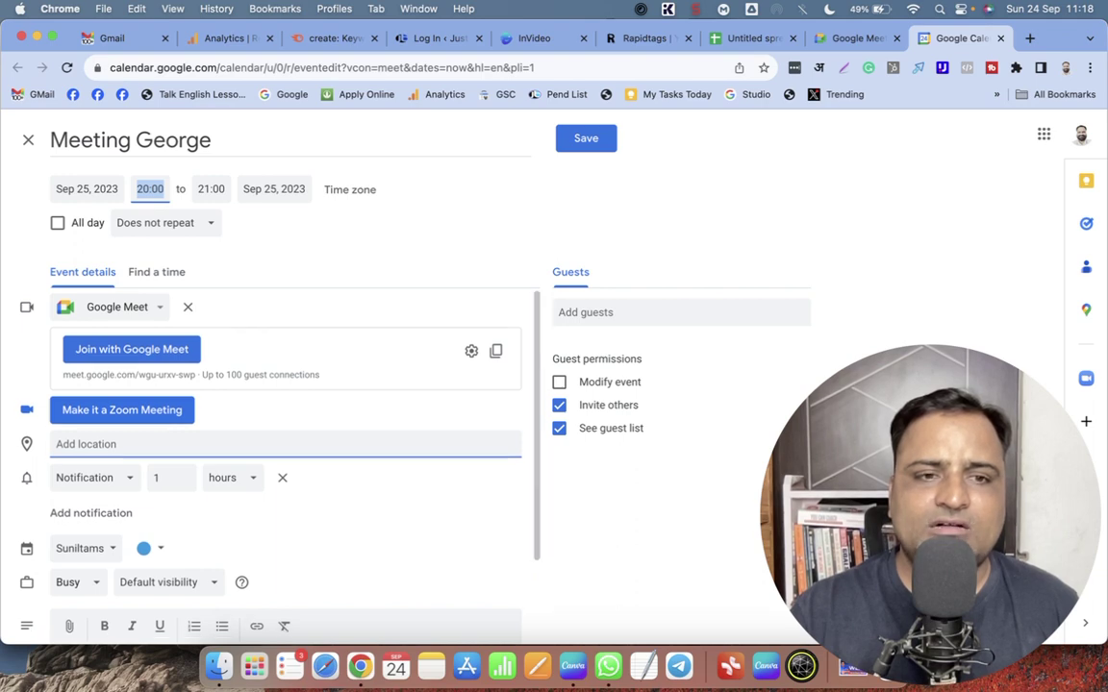
{"action": "scroll", "coordinate": [285, 452], "scroll_direction": "down", "scroll_amount": 3}
{"action": "scroll", "coordinate": [285, 452], "scroll_direction": "up", "scroll_amount": 3}
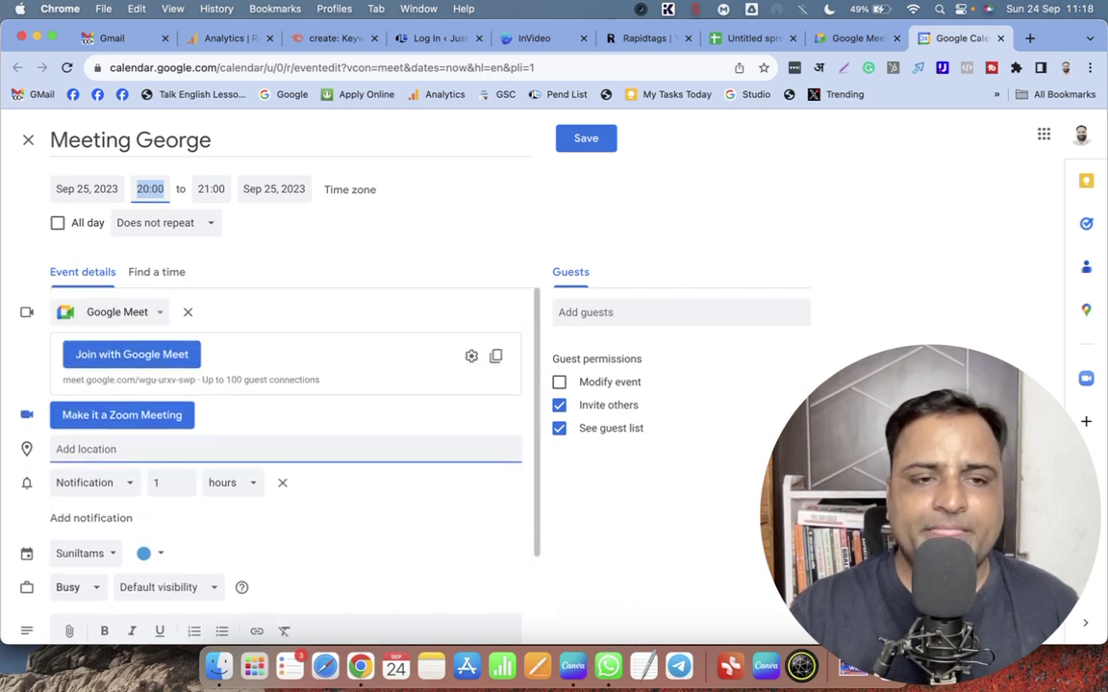
{"action": "left_click_drag", "start_coordinate": [63, 380], "coordinate": [195, 379]}
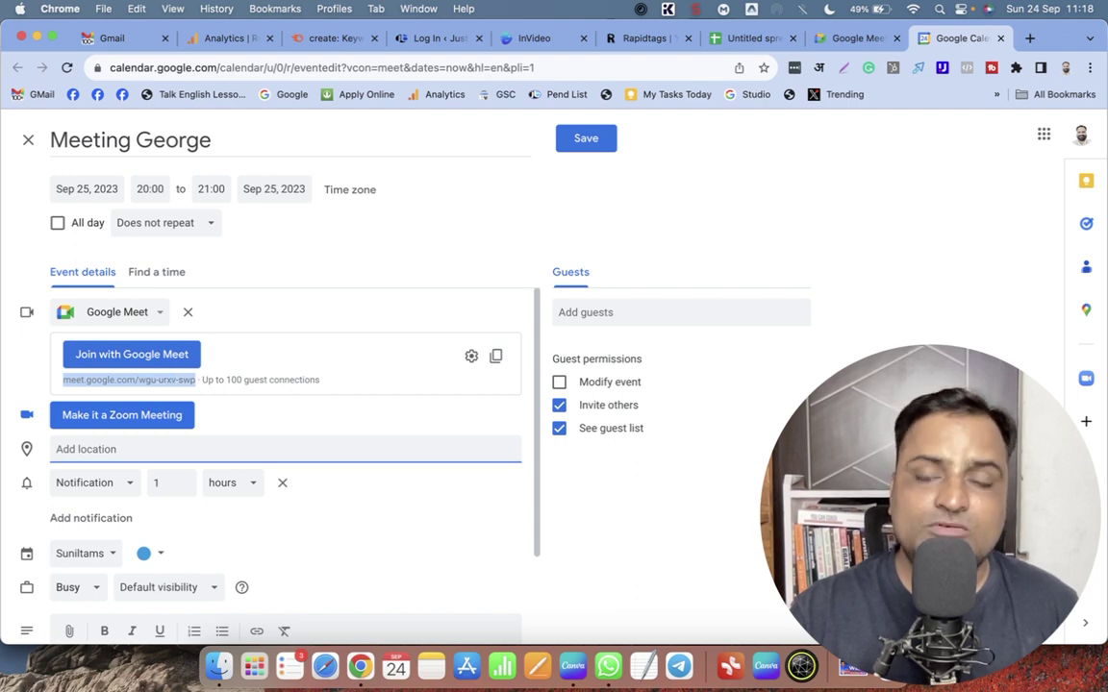
Add the first contact suggested for "info" as a guest and allow guests to modify the event
{"action": "left_click", "coordinate": [680, 311]}
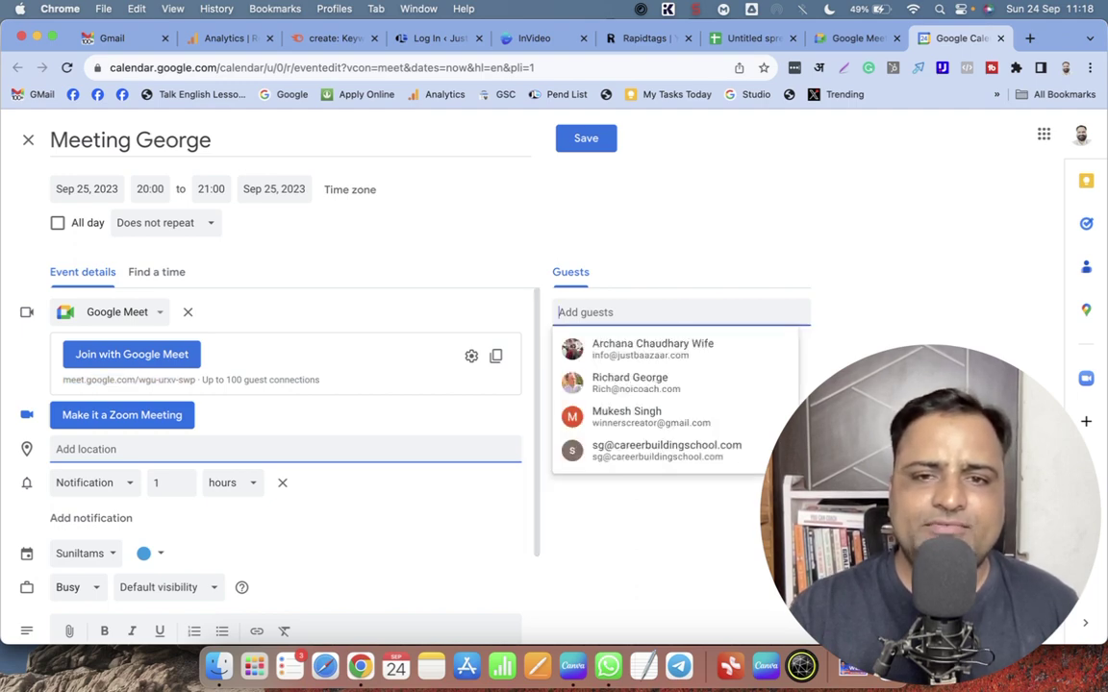
{"action": "type", "text": "info"}
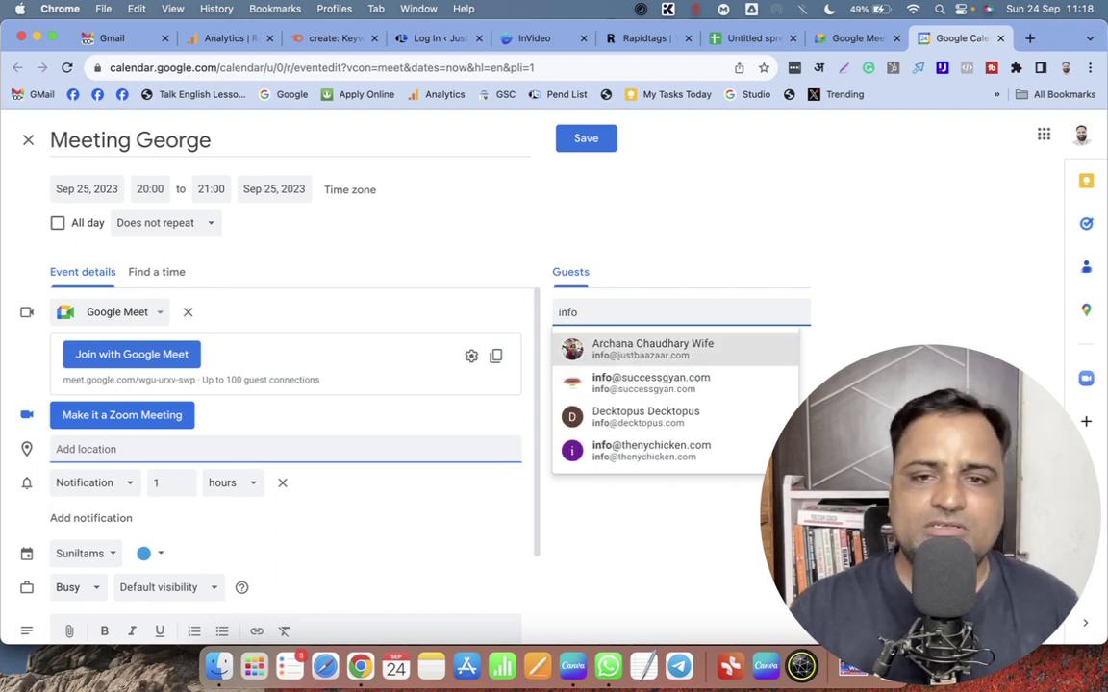
{"action": "left_click", "coordinate": [664, 349]}
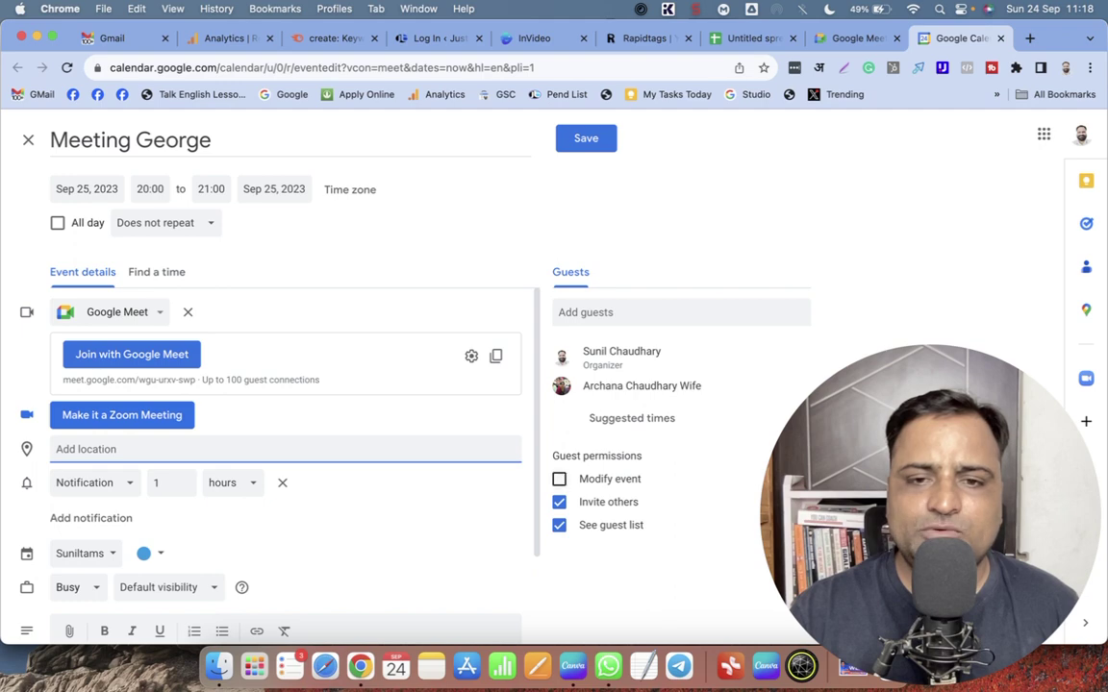
{"action": "left_click", "coordinate": [558, 479]}
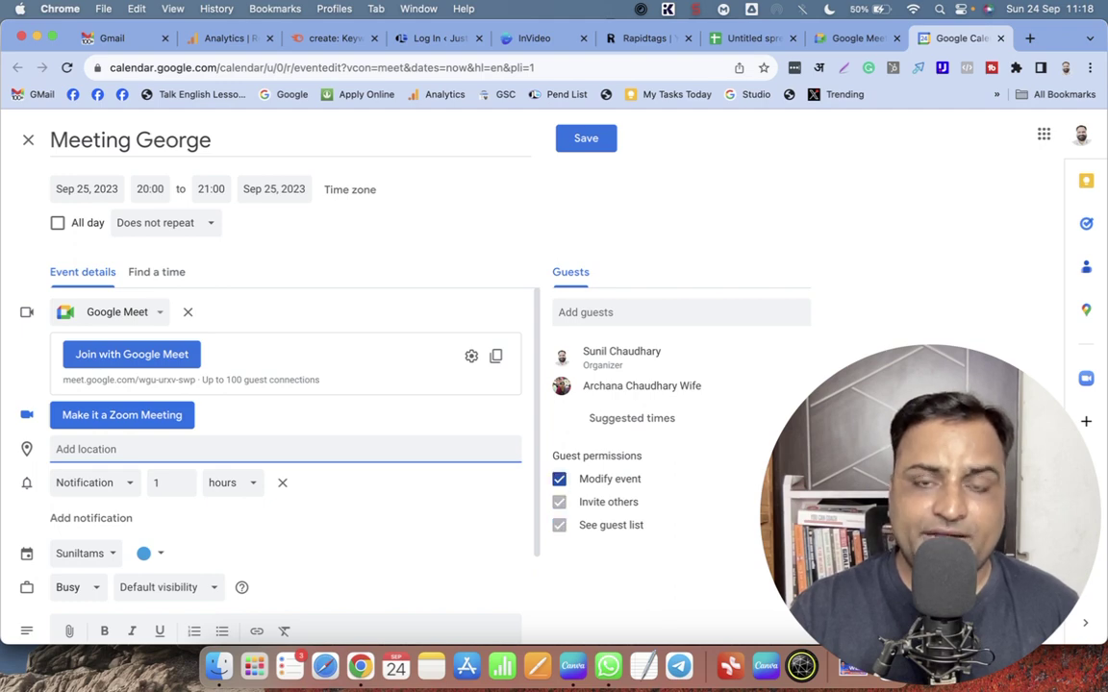
Turn off all guest permissions for the event: Modify event, Invite others and See guest list
{"action": "left_click", "coordinate": [559, 479]}
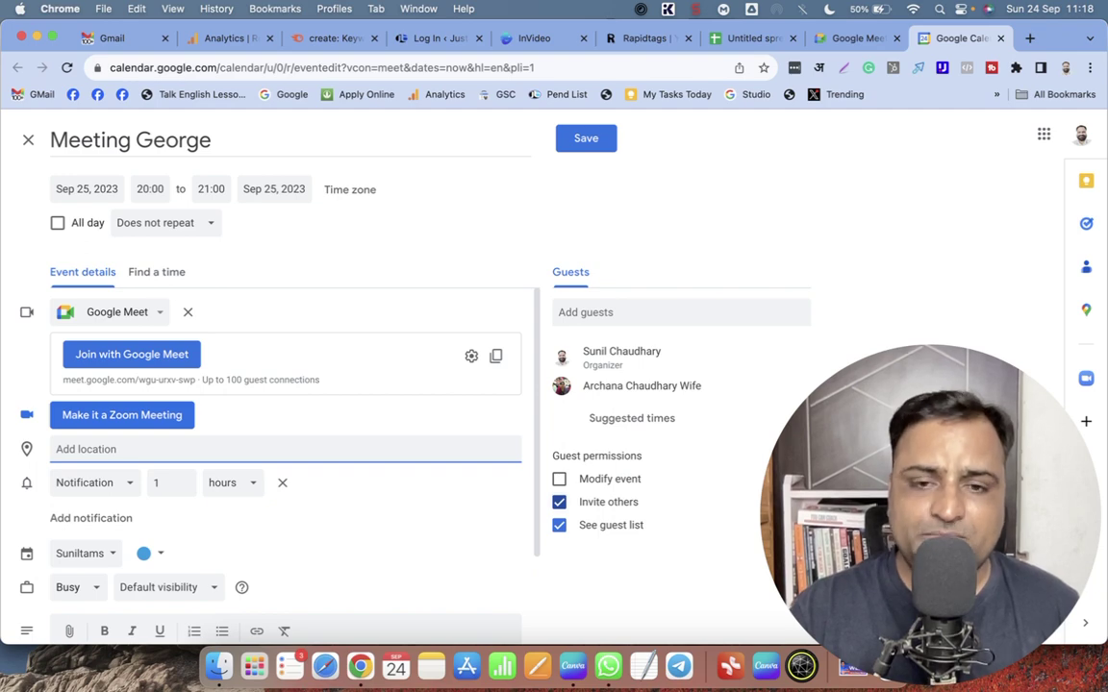
{"action": "left_click", "coordinate": [559, 502]}
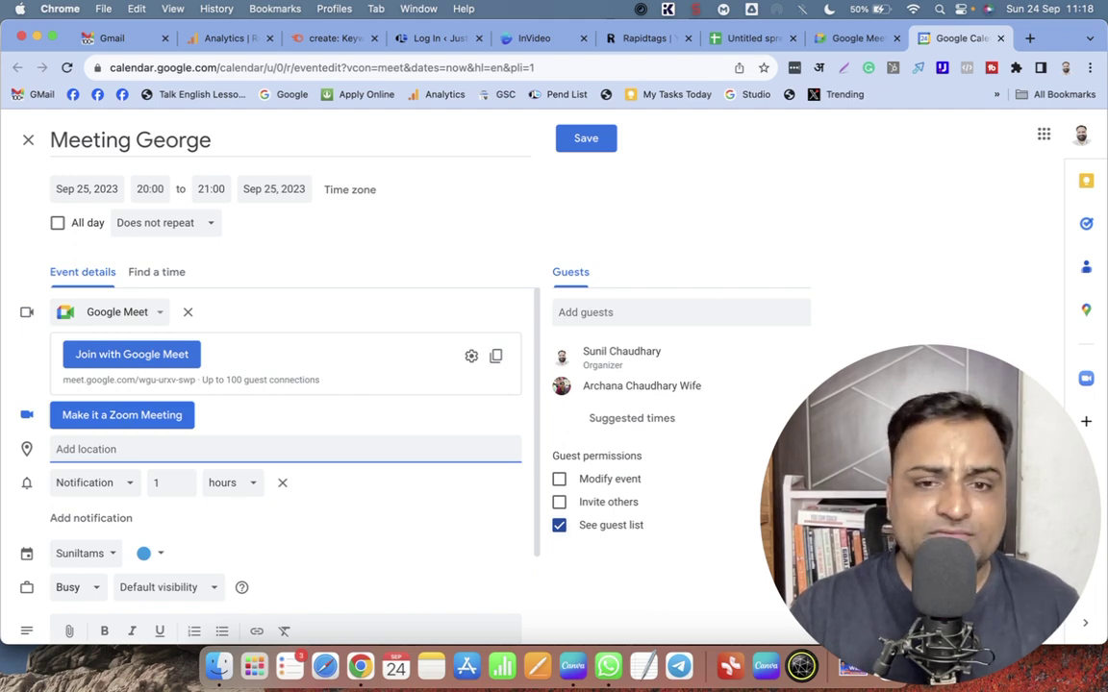
{"action": "left_click", "coordinate": [559, 525]}
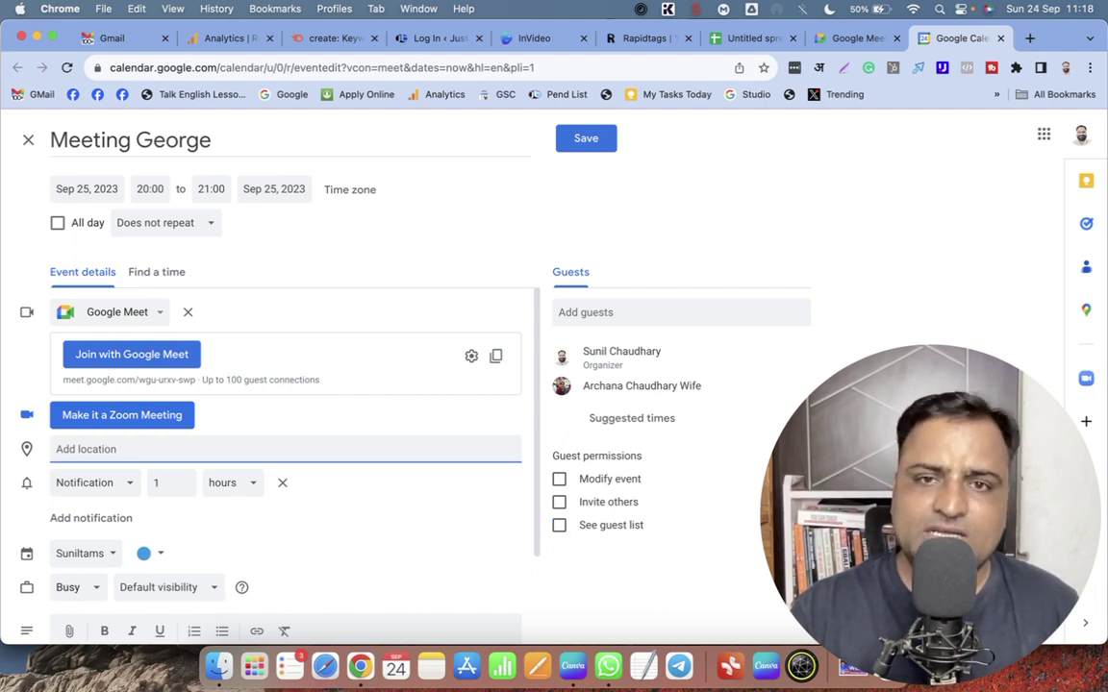
Save the calendar event, send invitation emails to its guests, and return to the Google Meet home page
{"action": "left_click", "coordinate": [585, 138]}
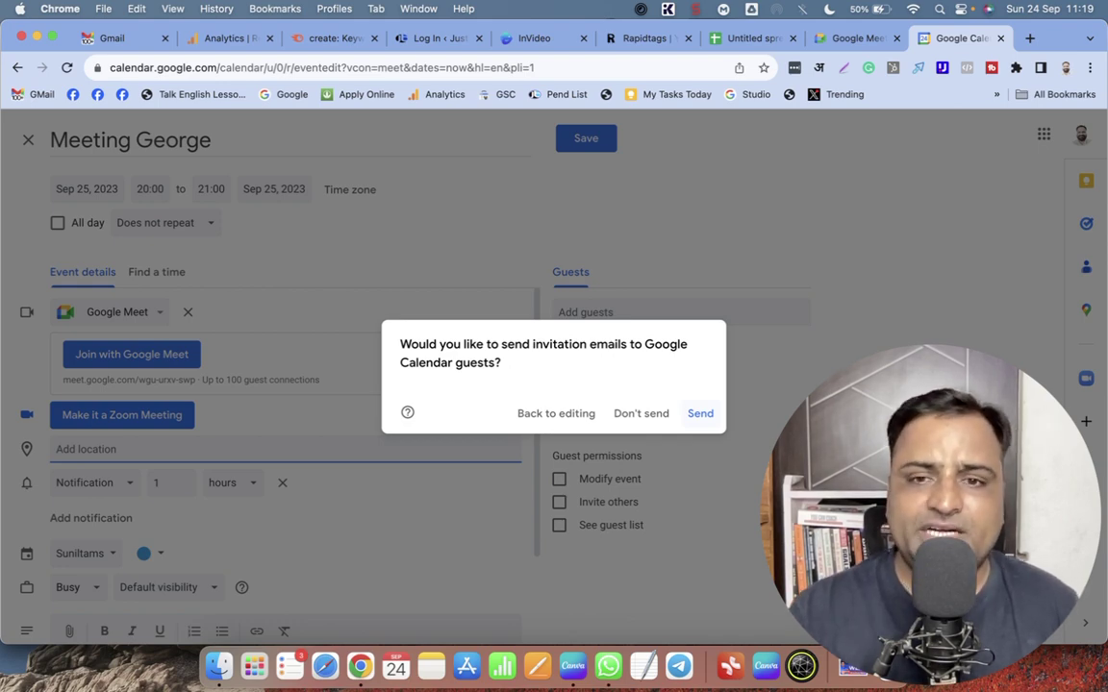
{"action": "left_click", "coordinate": [700, 413]}
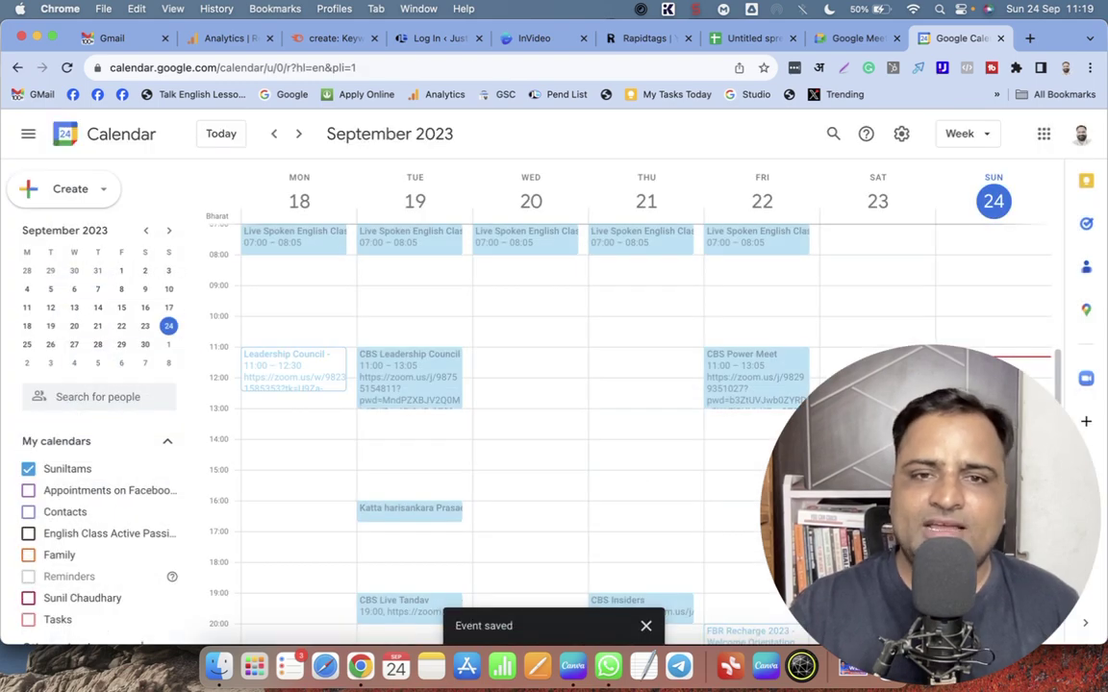
{"action": "left_click", "coordinate": [851, 39]}
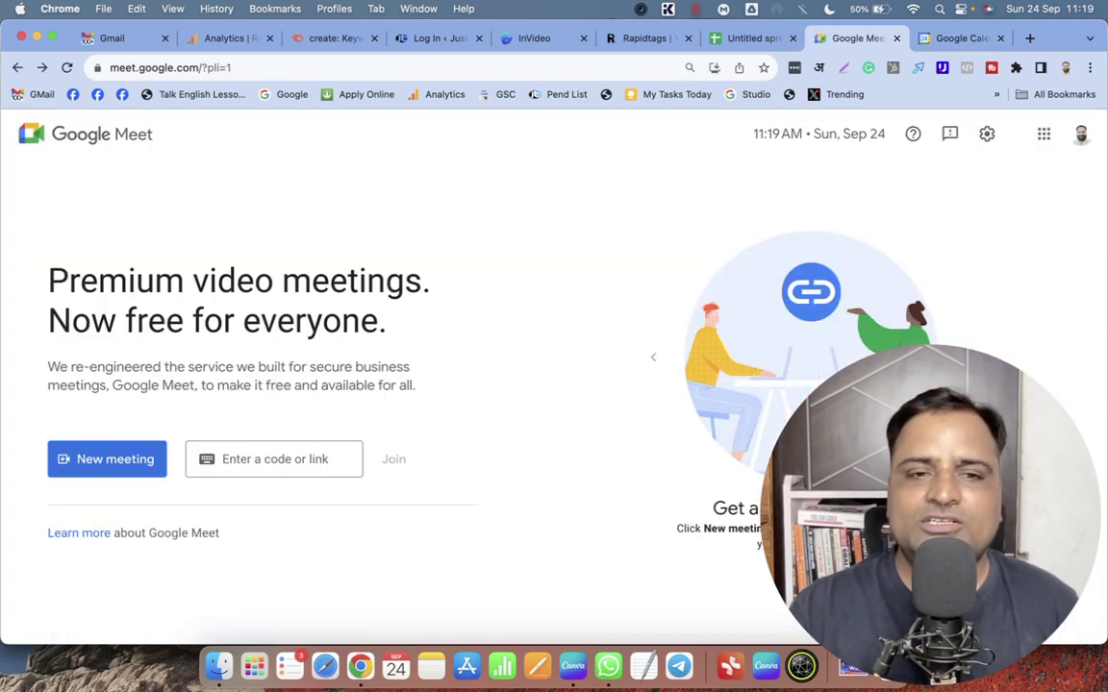